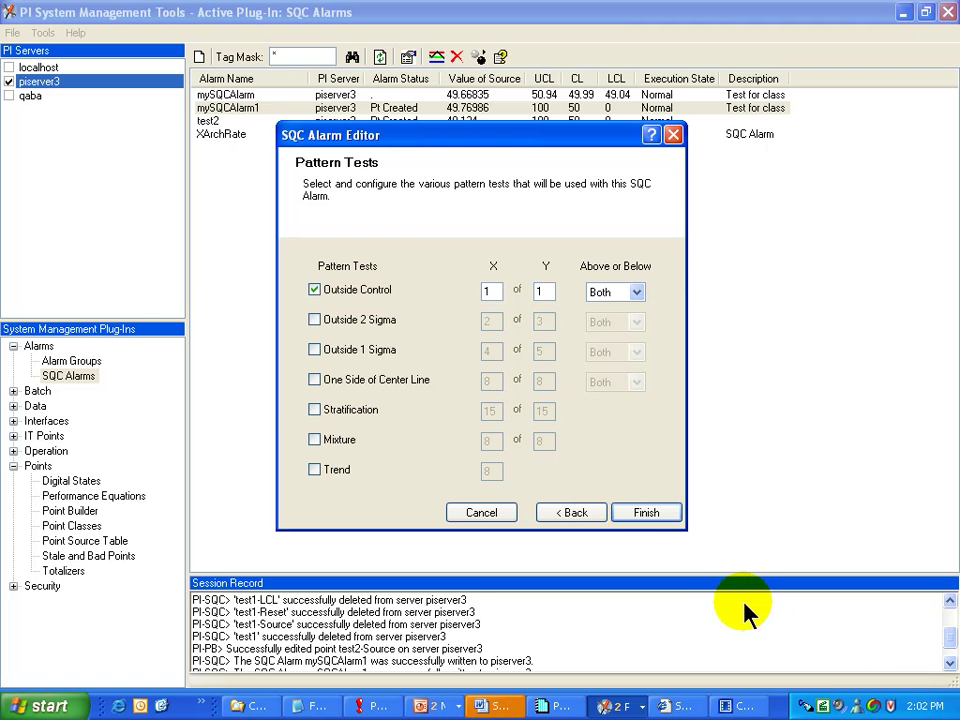
- Save mySQCAlarm1's settings and select the mySQCAlarm alarm in the list
click(641, 514)
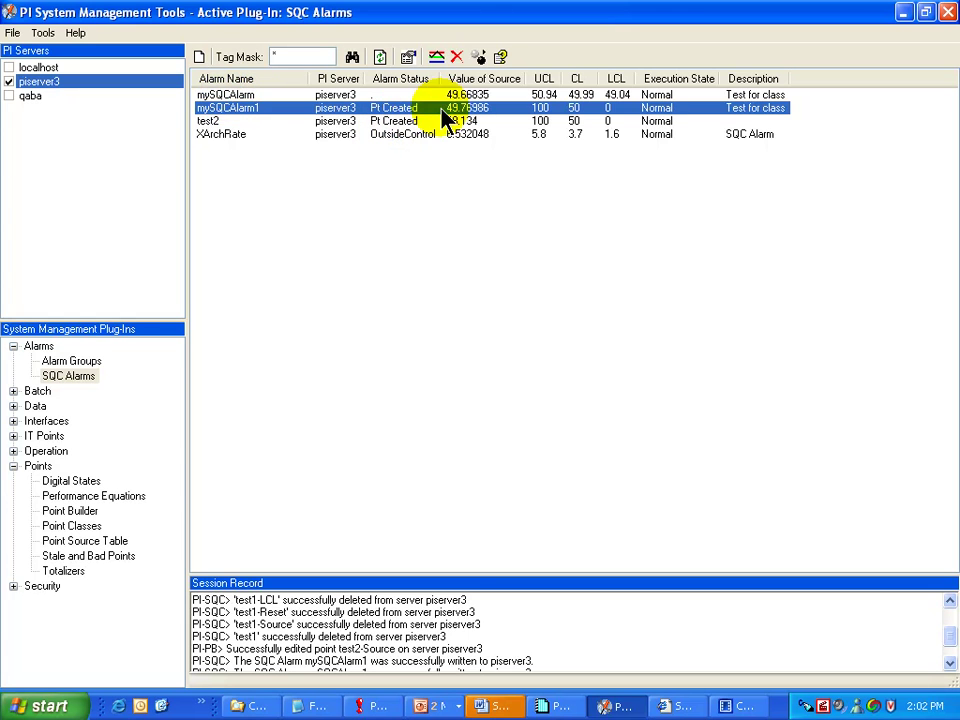
click(210, 94)
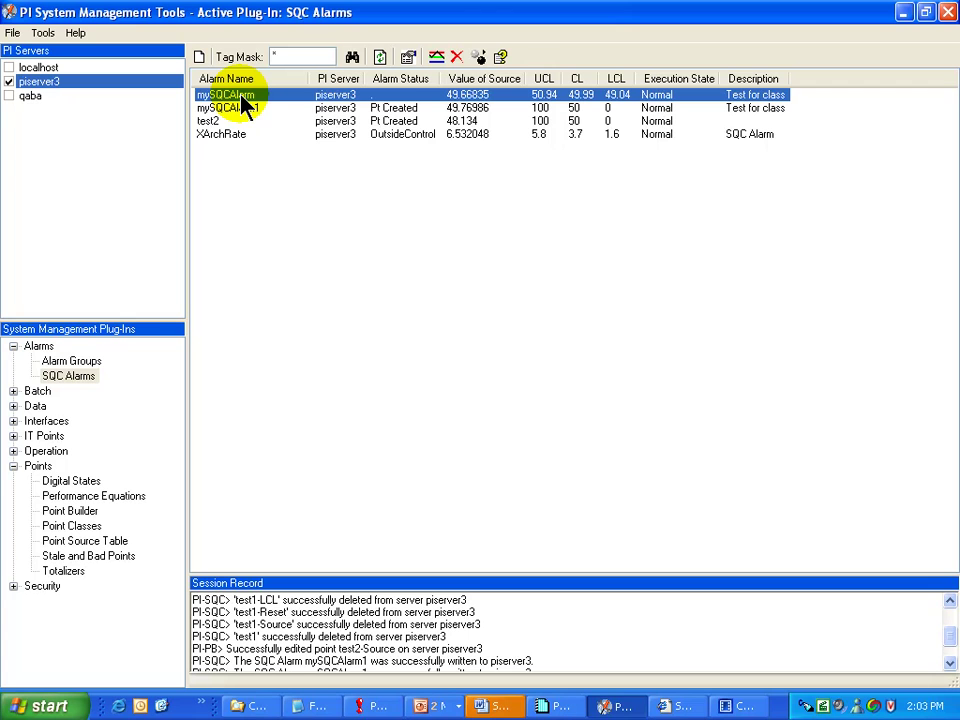
- Open mySQCAlarm's control limits and set the UCL to 51.1
right_click(326, 99)
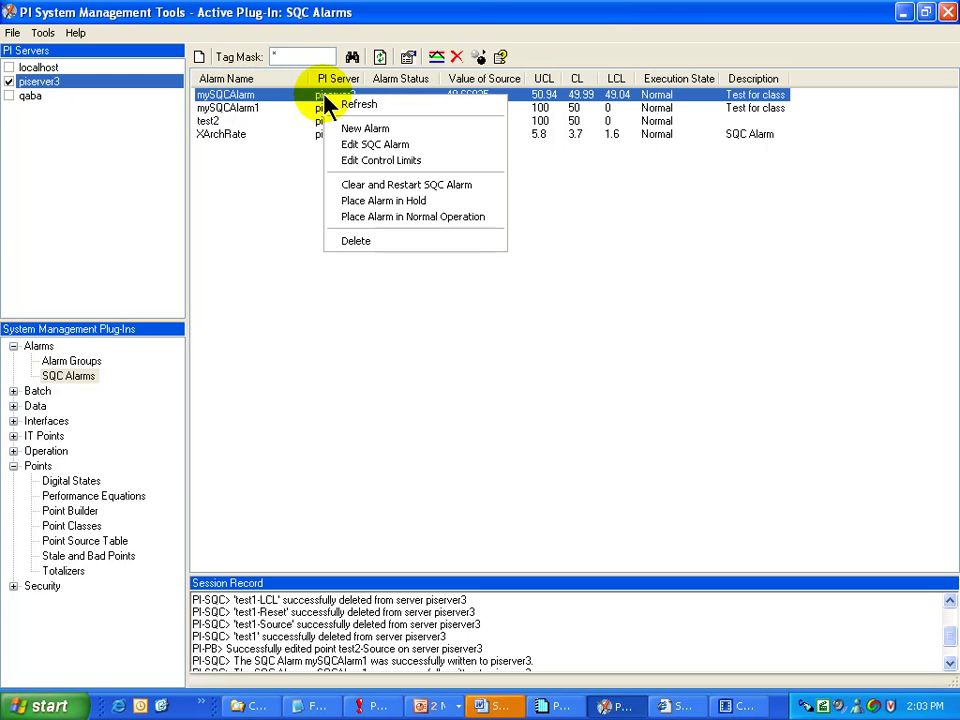
click(347, 160)
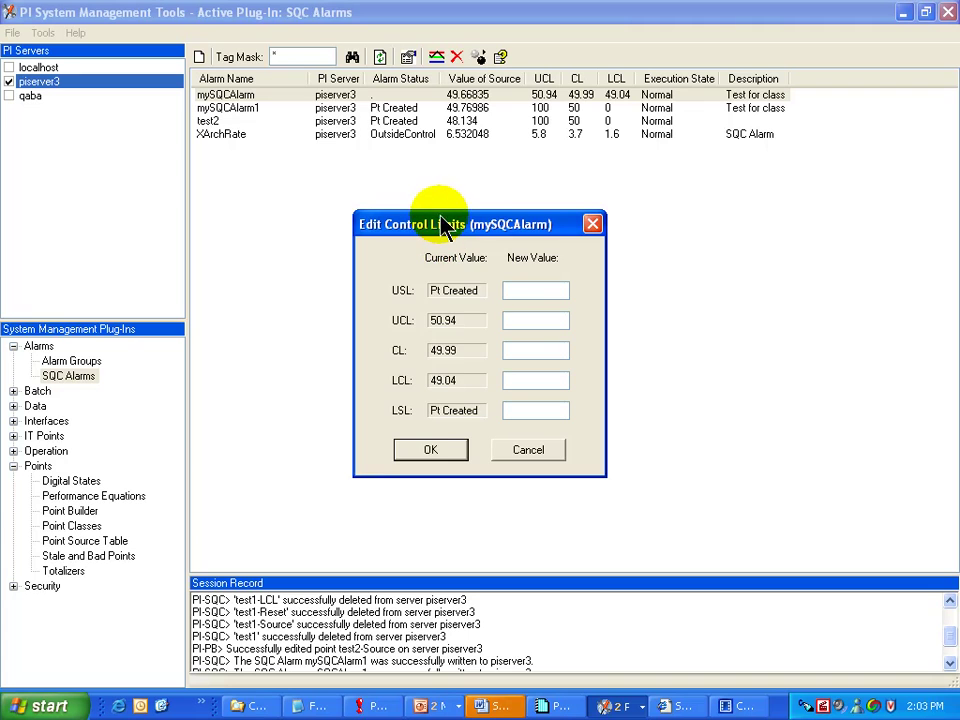
drag(437, 234, 428, 242)
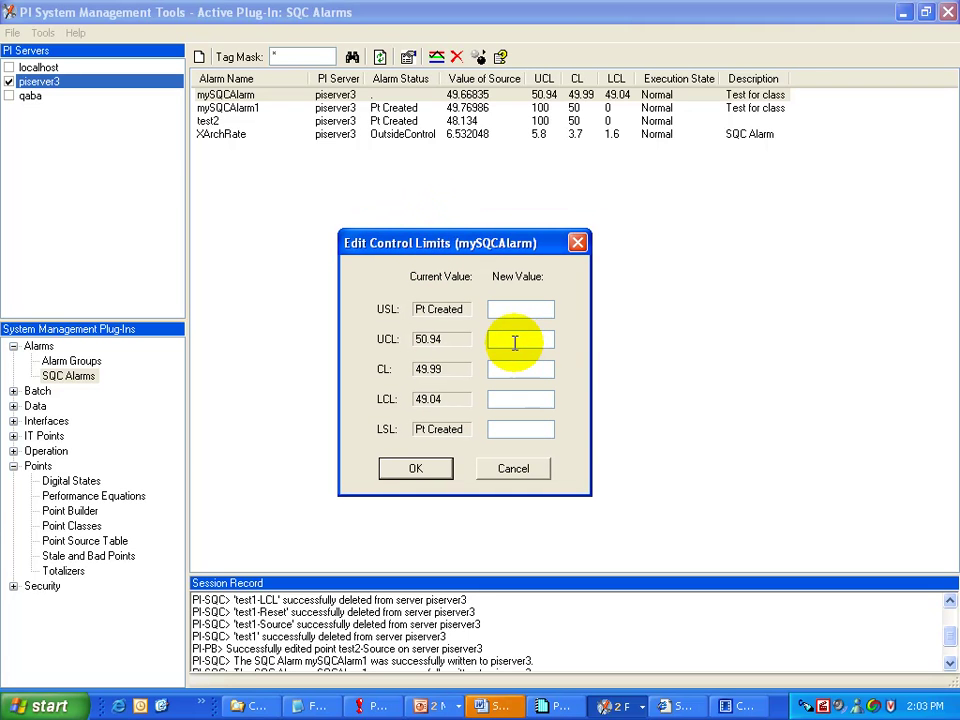
click(516, 346)
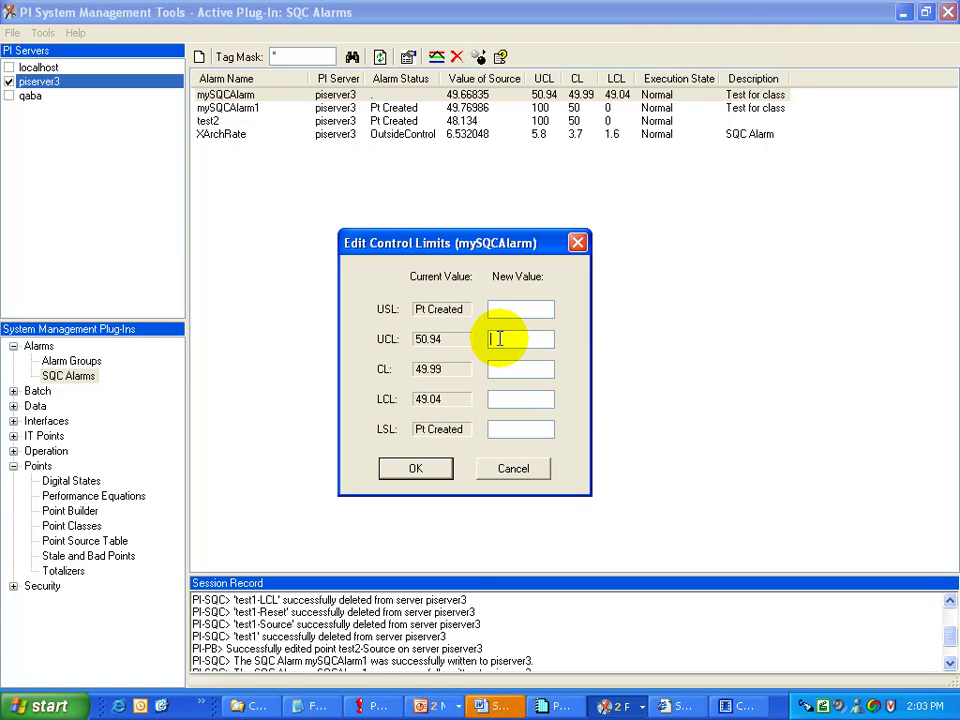
click(492, 339)
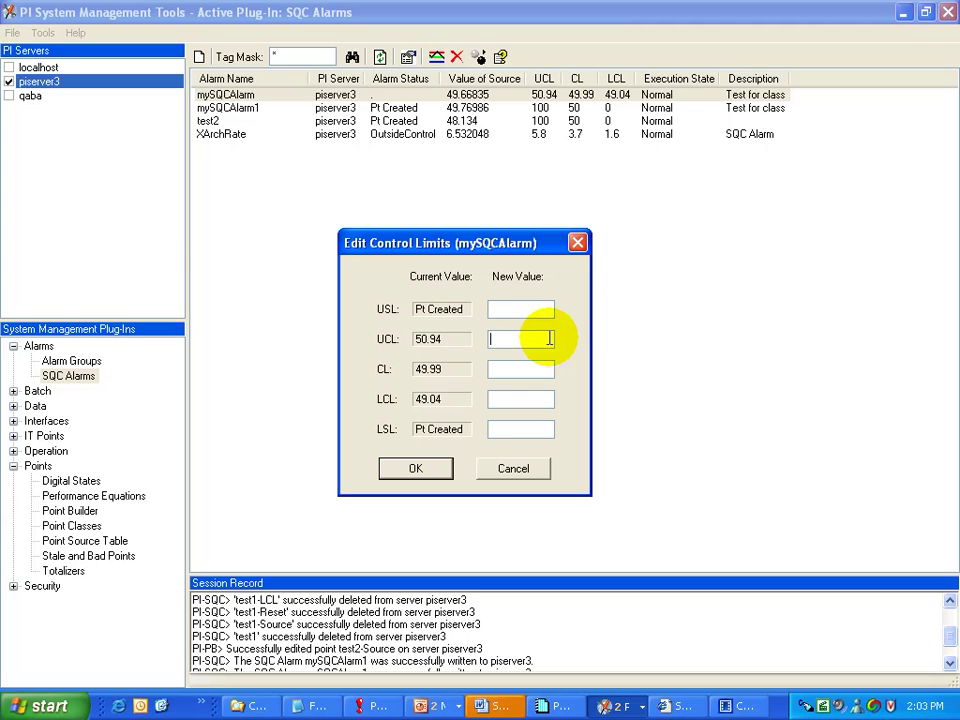
text(50.)
key(BackSpace)
key(BackSpace)
text(1.1)
- Keep CL at 49.99, set LCL to 48.94, and apply the new limits
key(Tab)
text(49.99)
key(Tab)
text(49)
key(BackSpace)
key(BackSpace)
text(48)
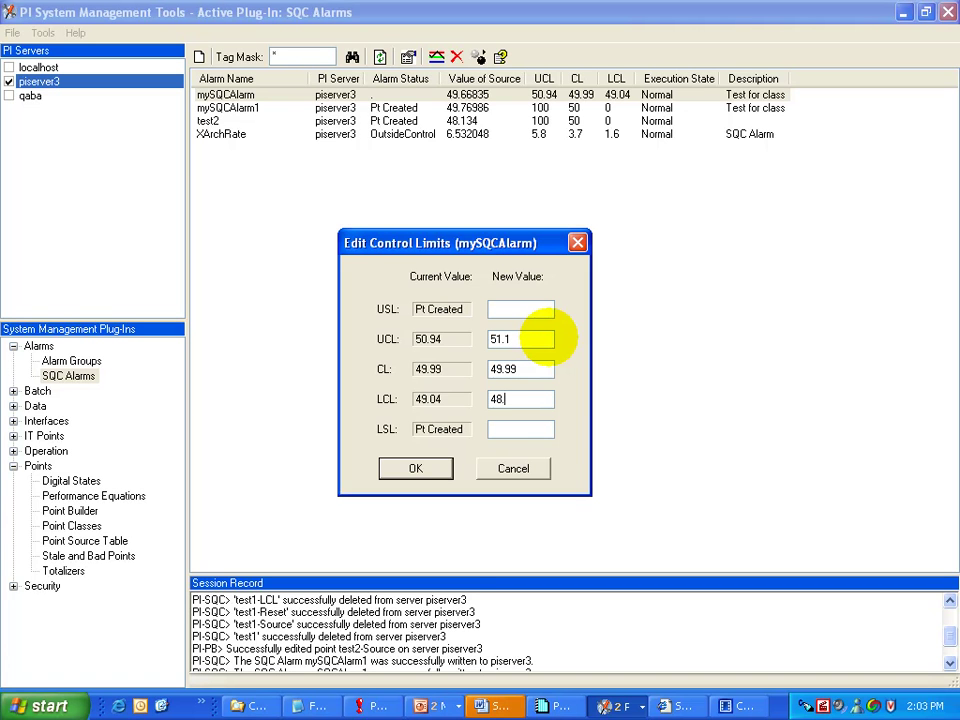
text(.94)
click(410, 470)
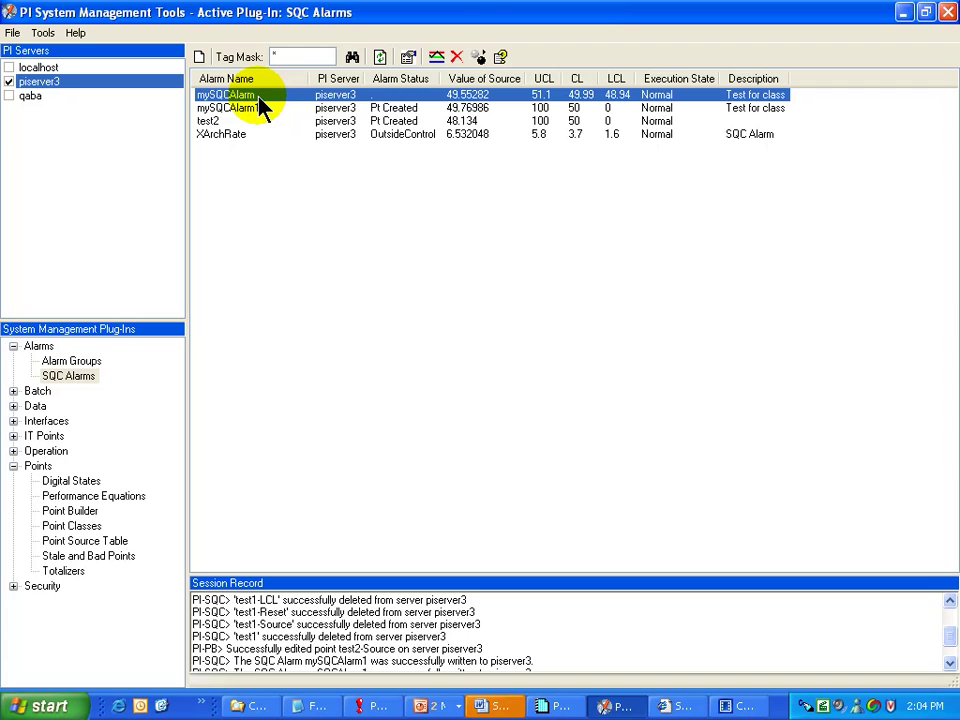
right_click(258, 100)
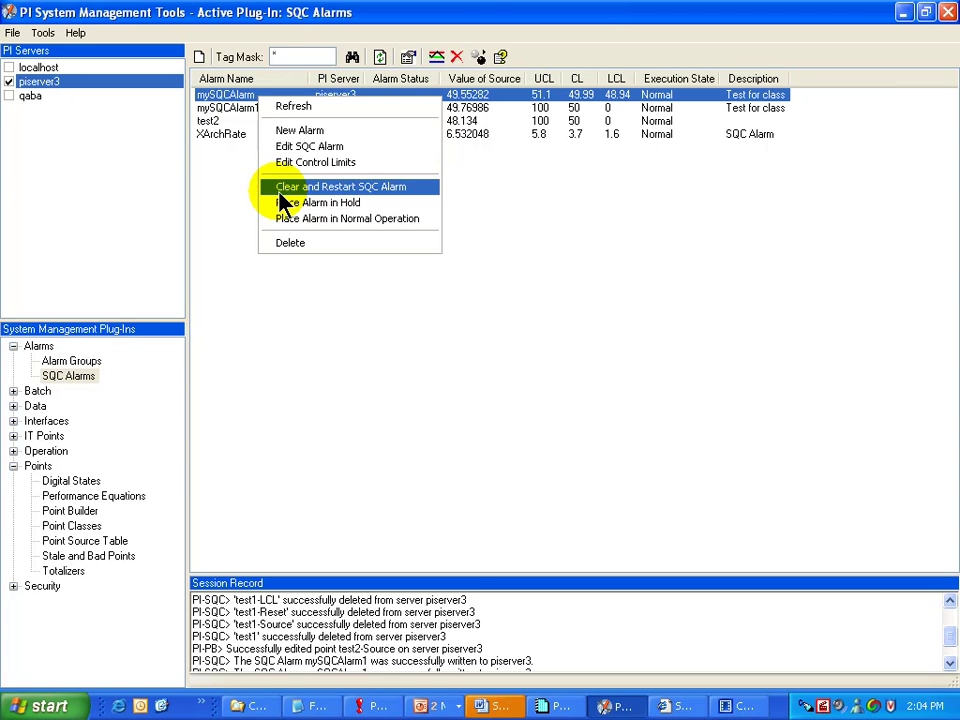
click(309, 250)
click(446, 408)
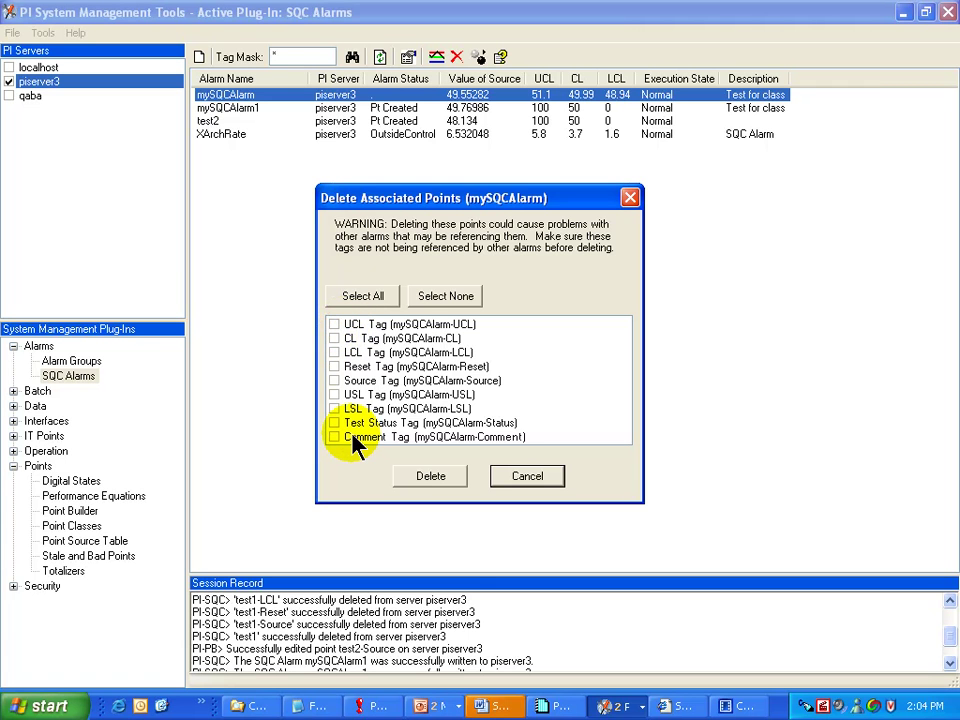
click(378, 298)
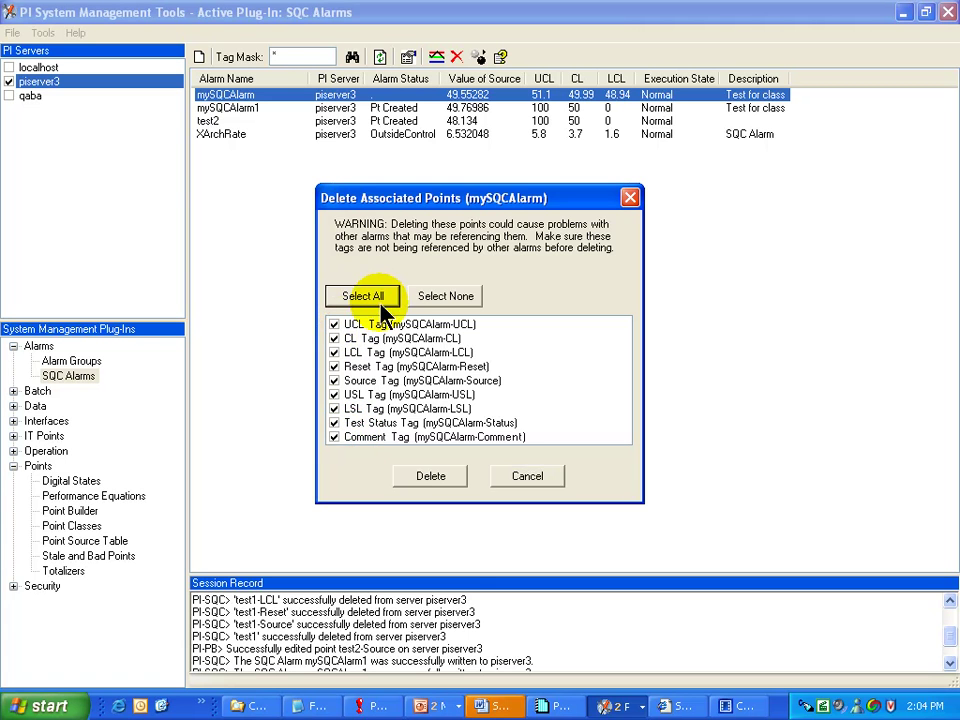
click(520, 478)
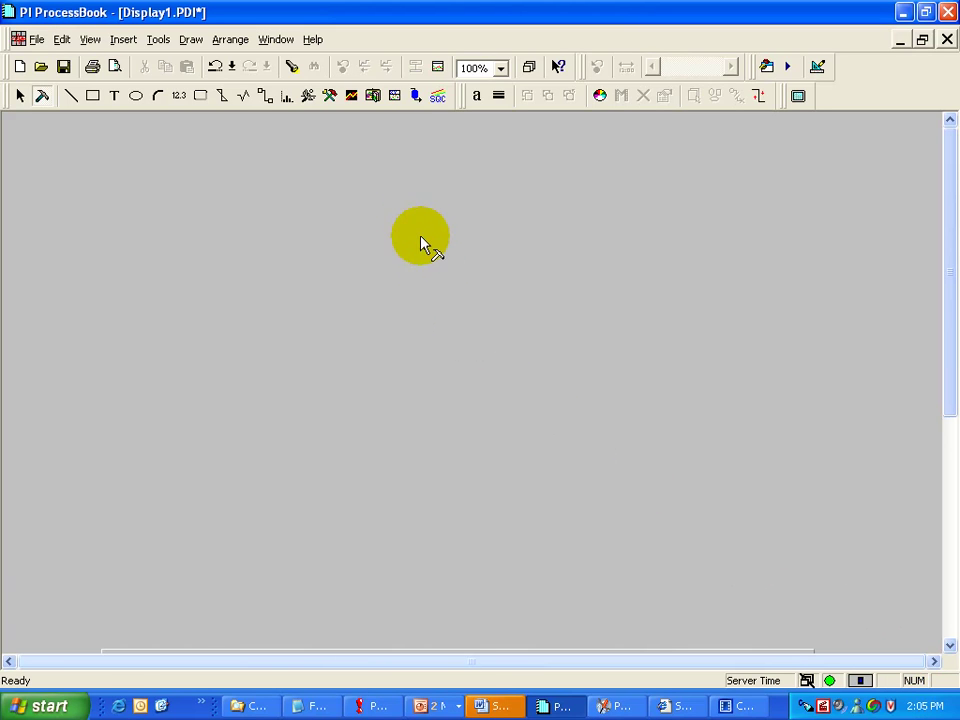
- Draw an SQC chart area on Display1's left half, replacing a discarded first attempt
click(438, 98)
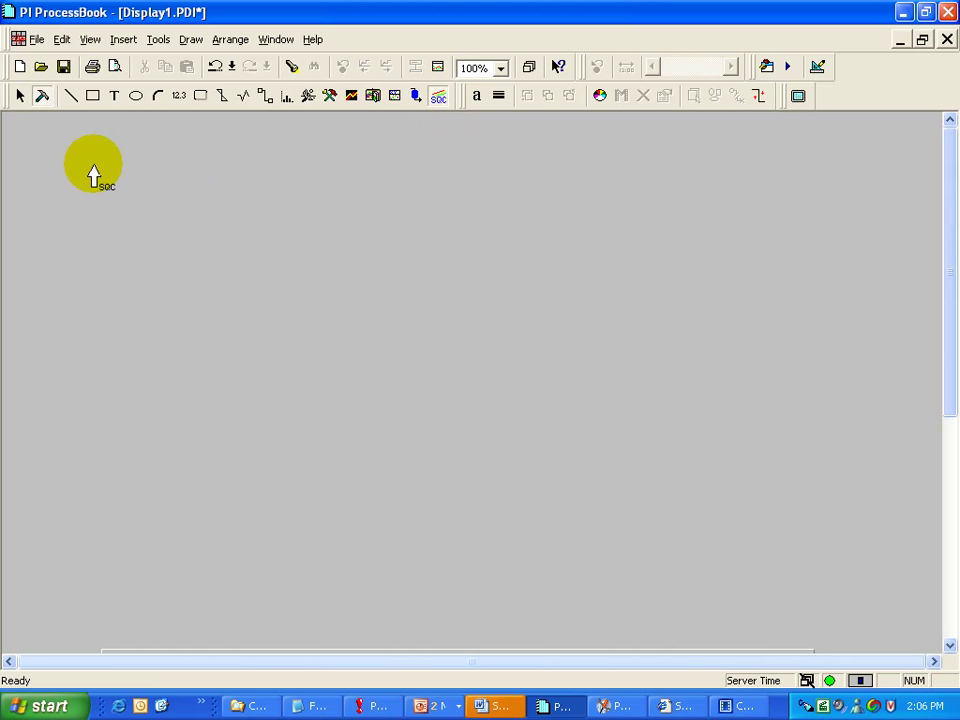
drag(87, 165, 851, 538)
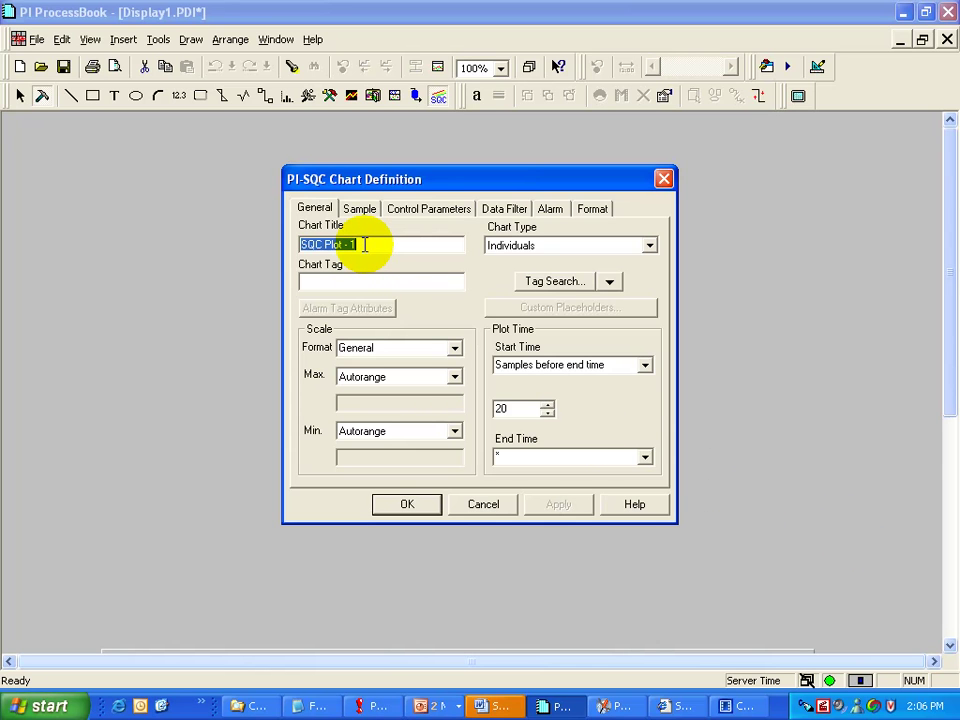
click(488, 506)
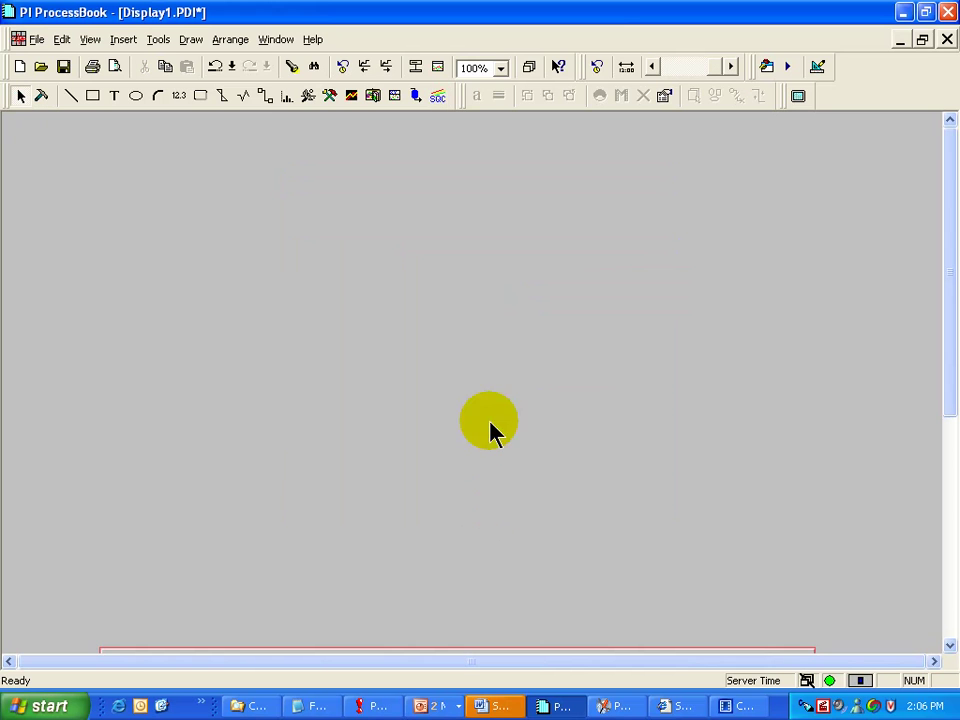
click(439, 99)
drag(130, 172, 513, 474)
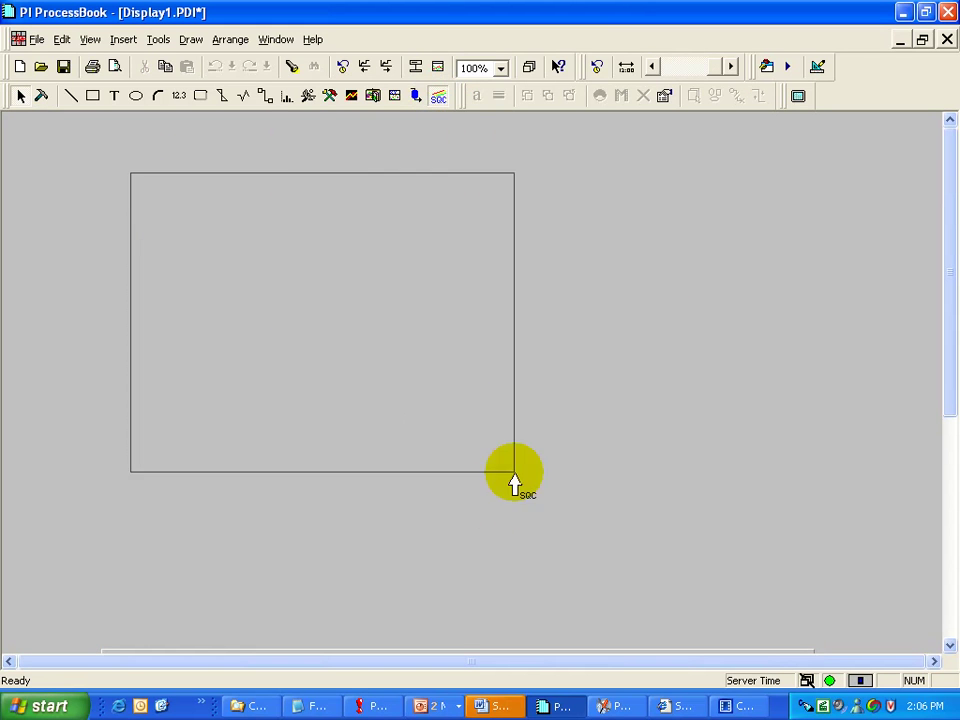
click(380, 280)
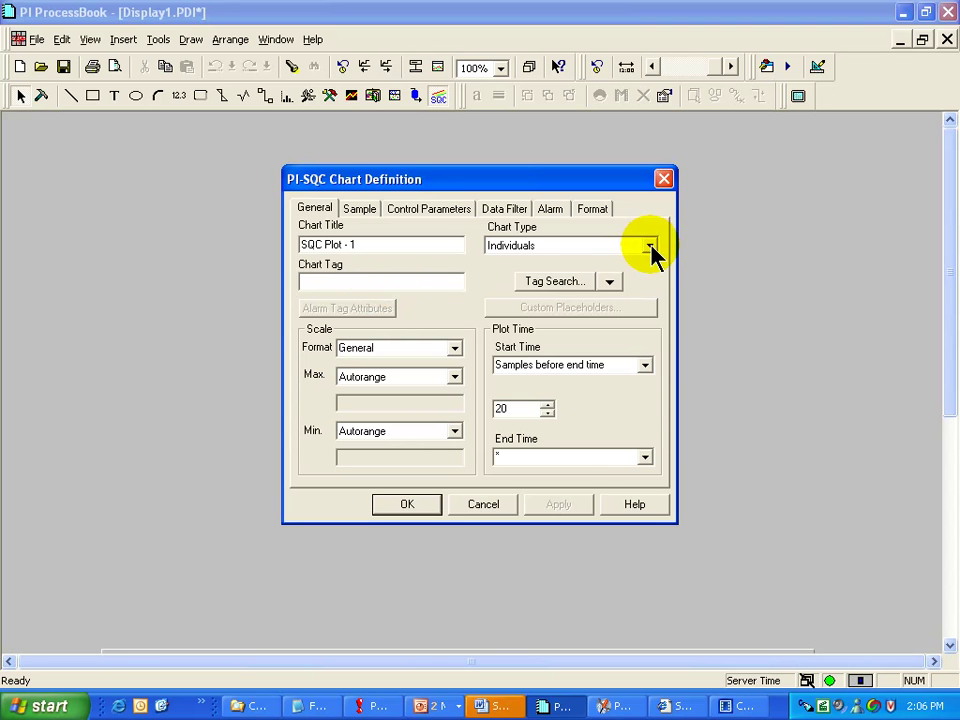
- Search tags with point source q and choose mySQCAlarm as the chart tag
click(328, 284)
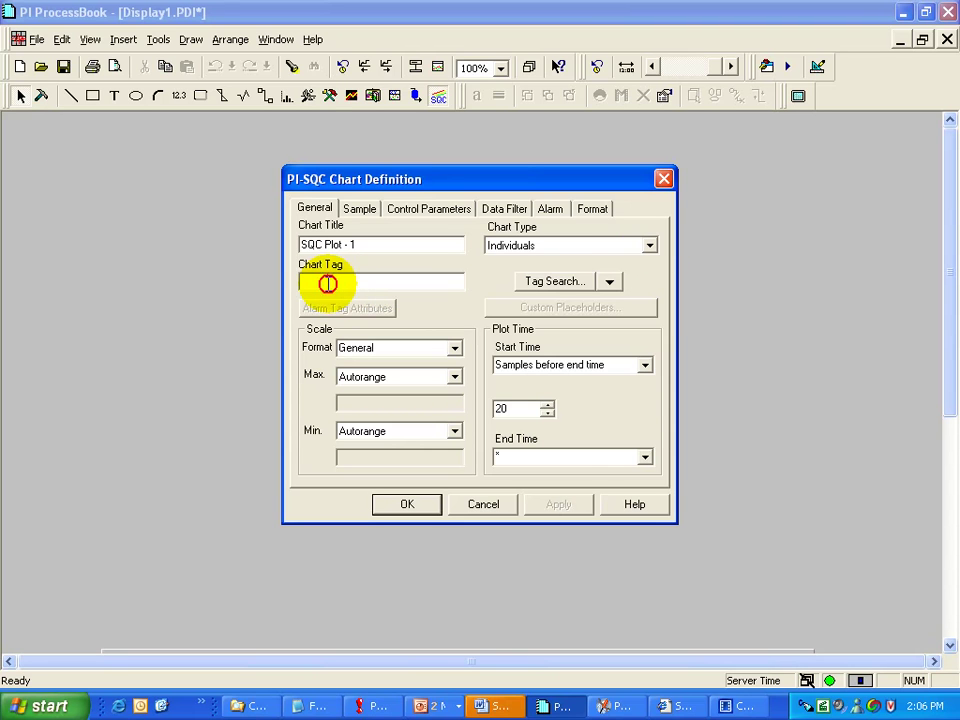
click(610, 282)
click(630, 304)
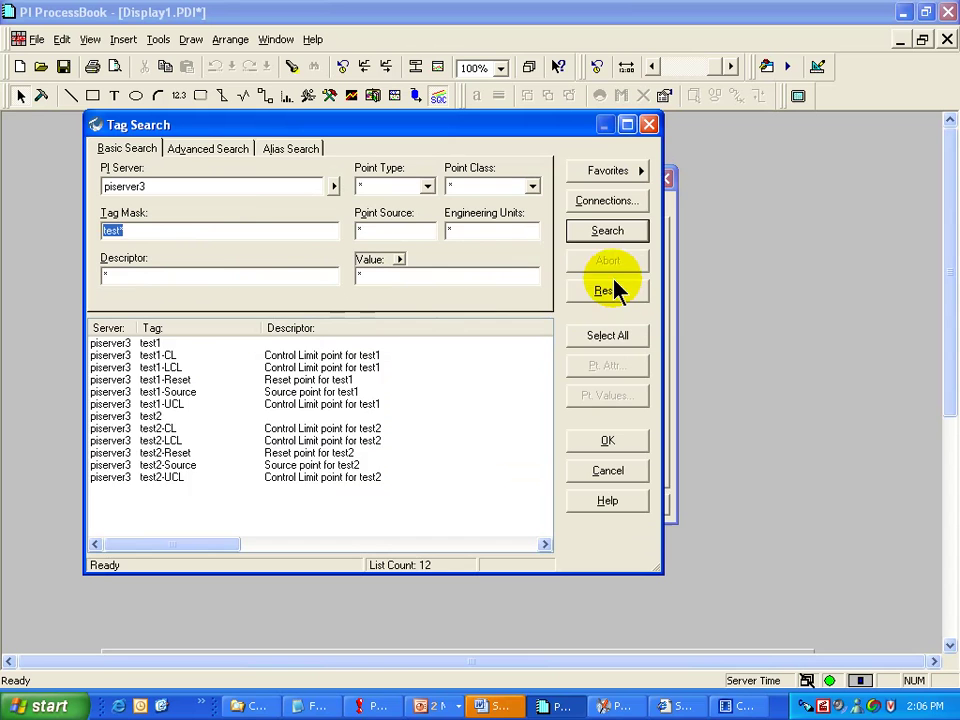
click(607, 290)
click(362, 229)
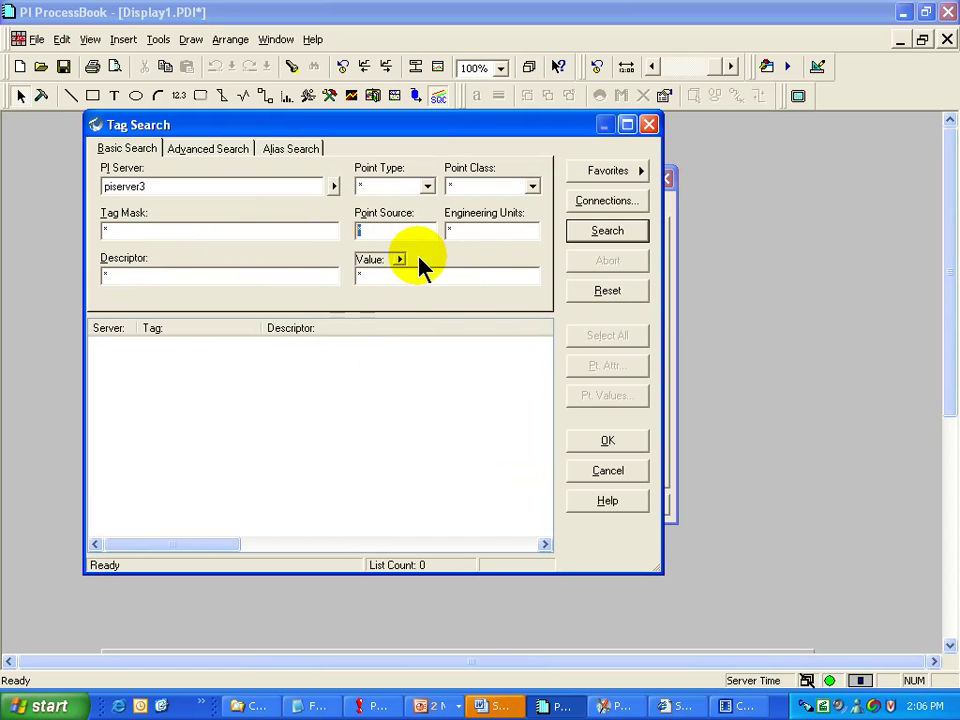
text(q)
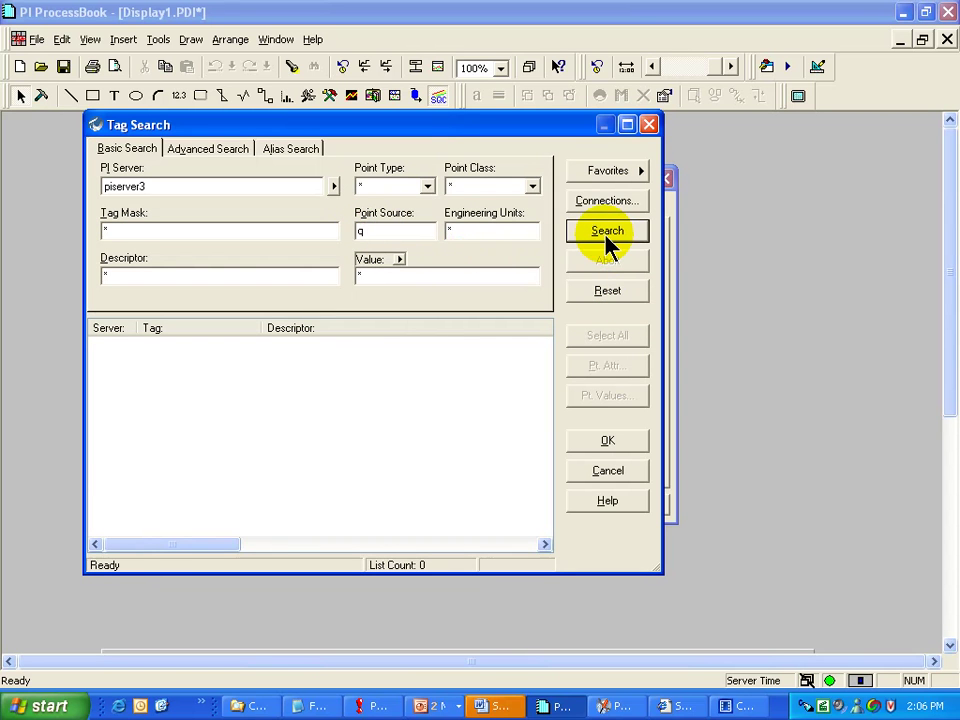
click(607, 238)
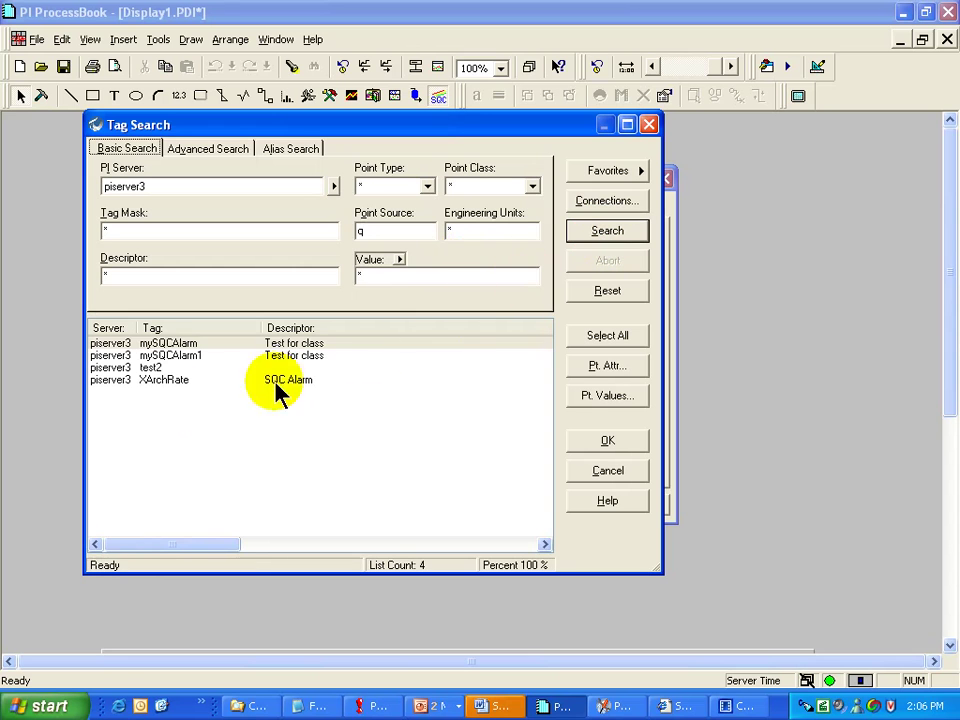
click(100, 345)
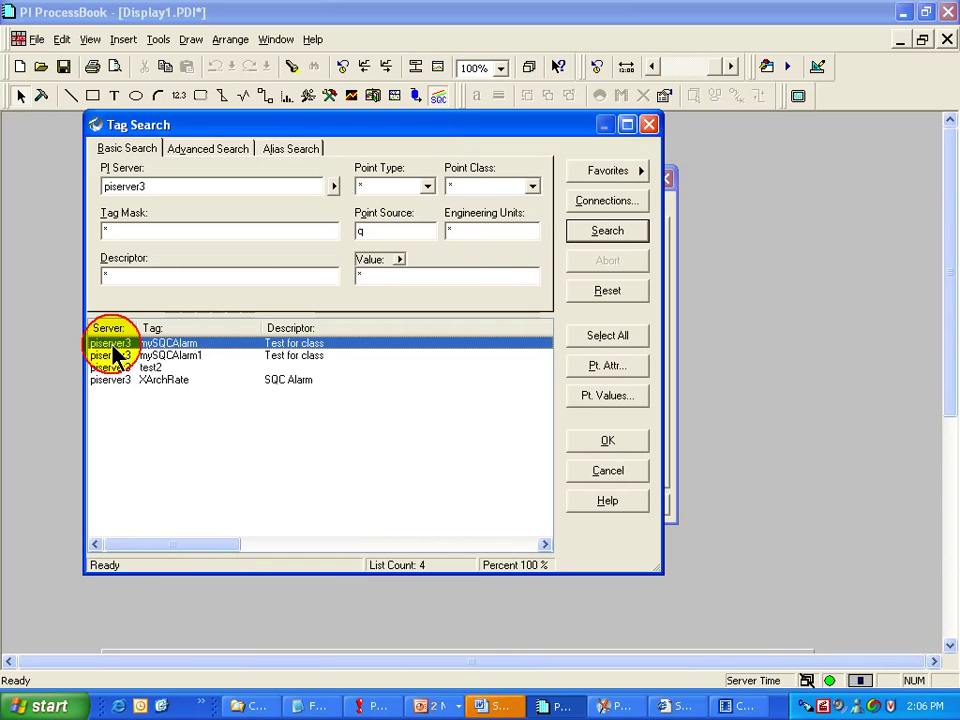
click(611, 443)
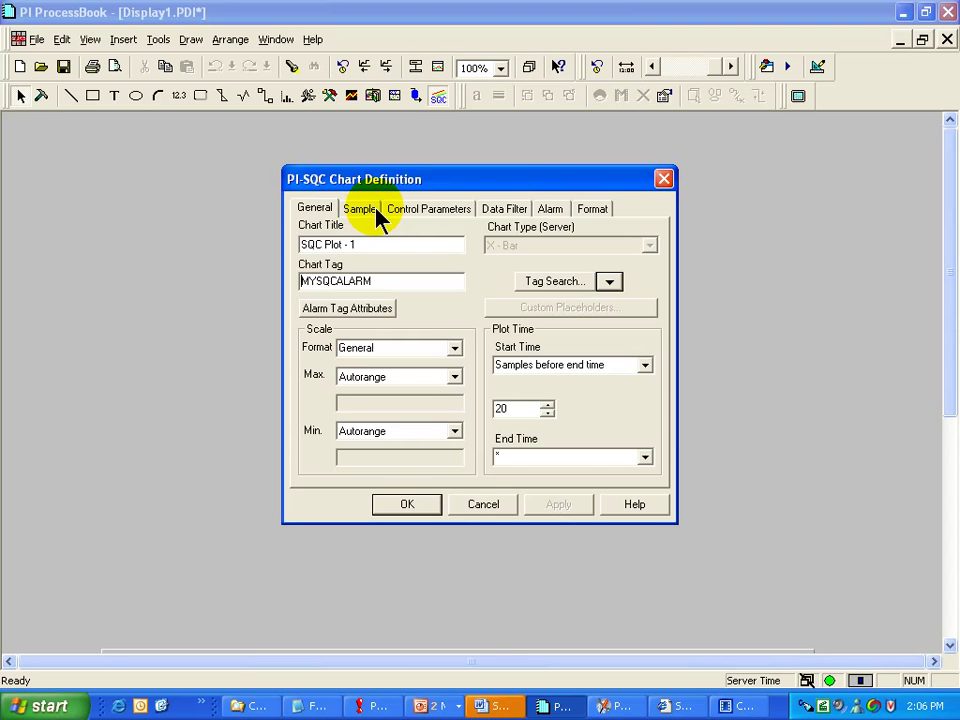
click(378, 216)
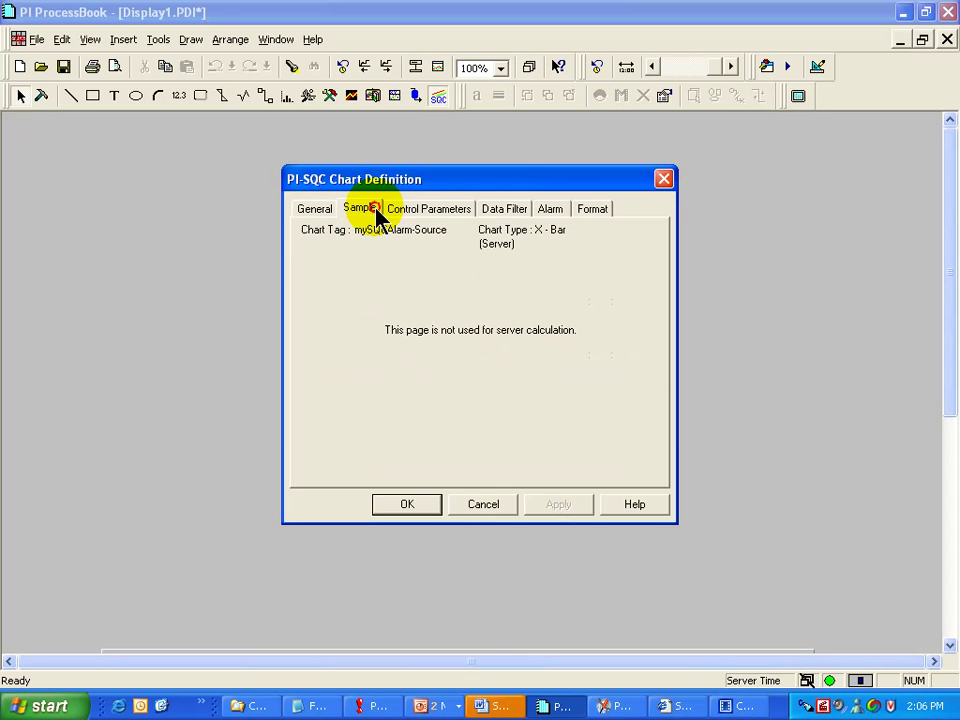
click(511, 212)
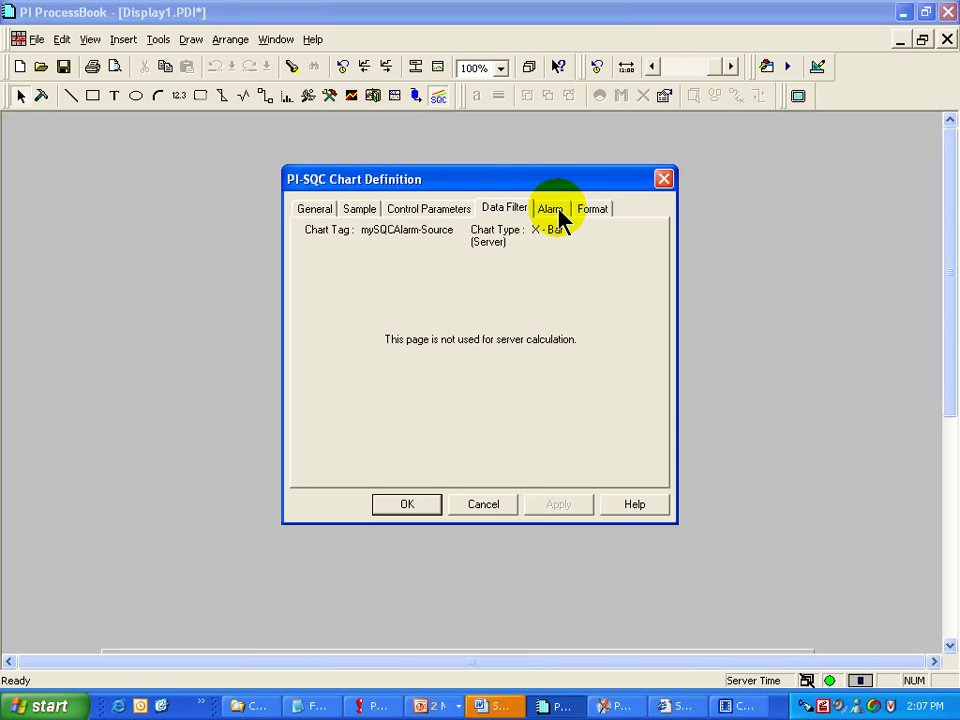
click(558, 212)
click(511, 215)
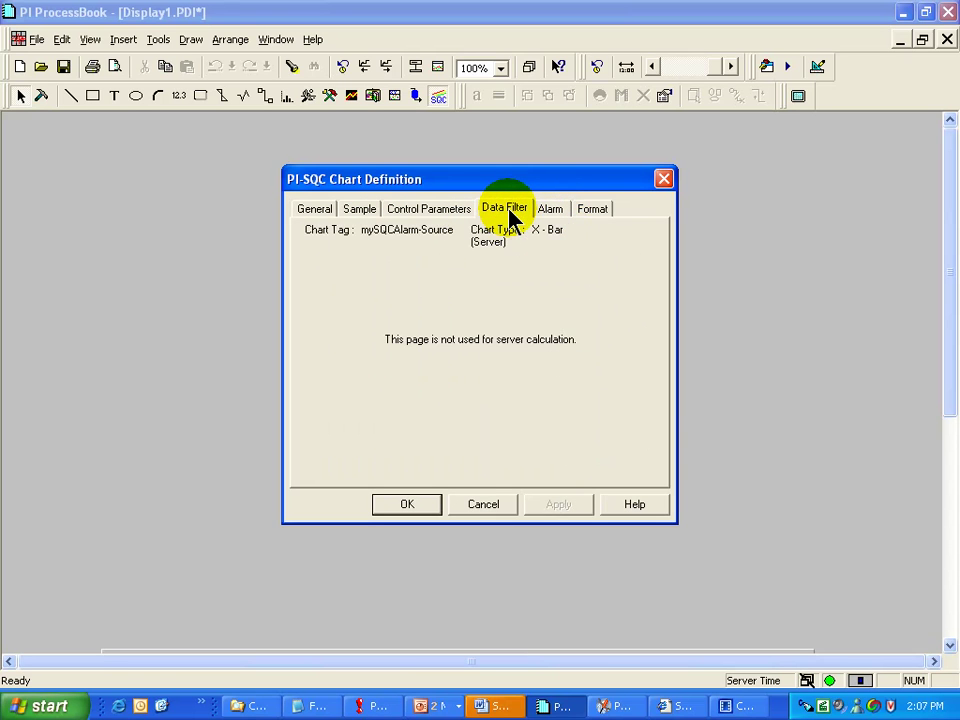
click(353, 216)
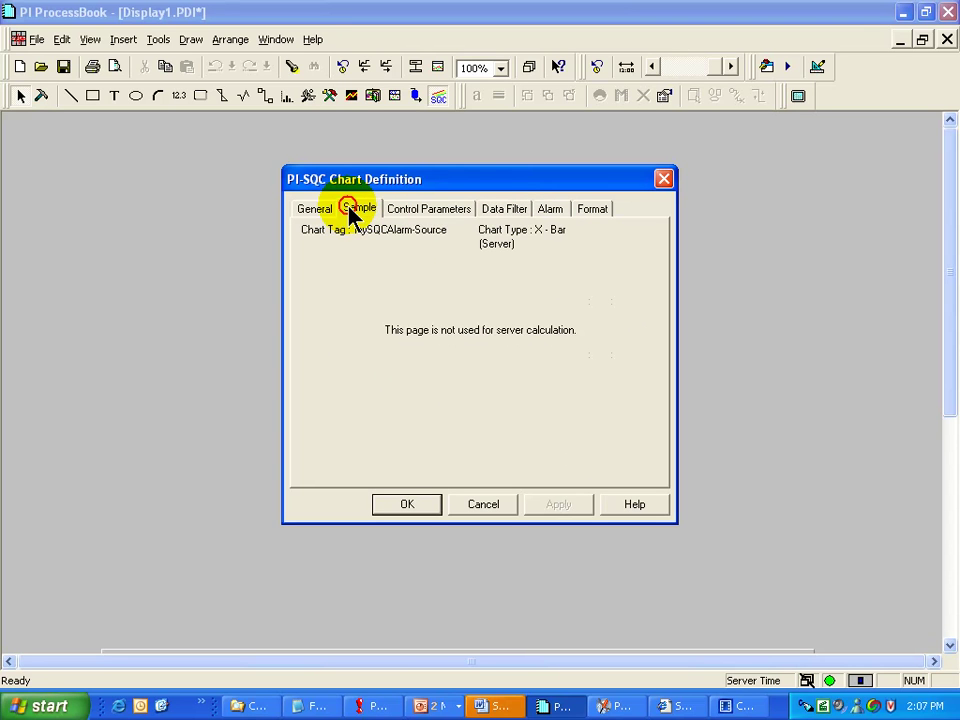
click(437, 219)
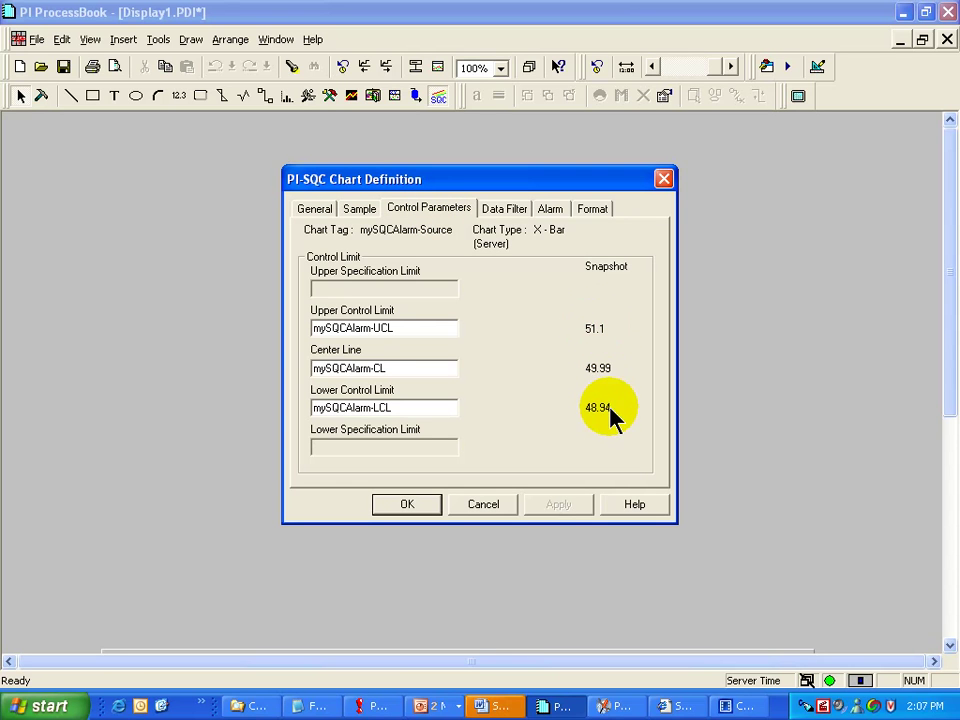
click(314, 210)
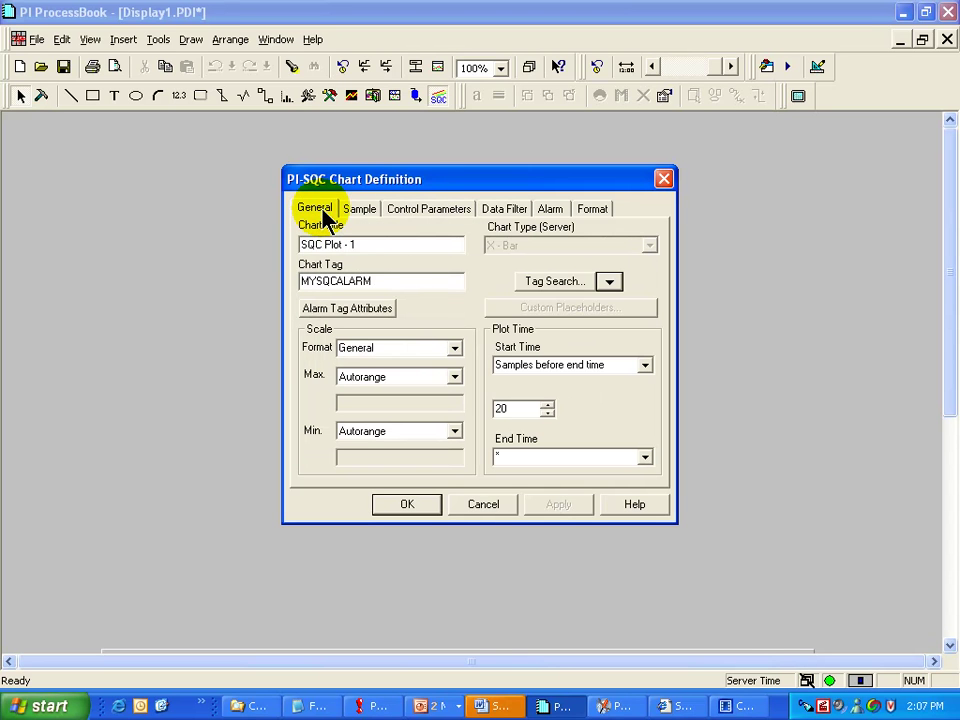
- Scale the chart to Center Line ±4 Sigma, start it at * - 1h, and draw it
click(456, 380)
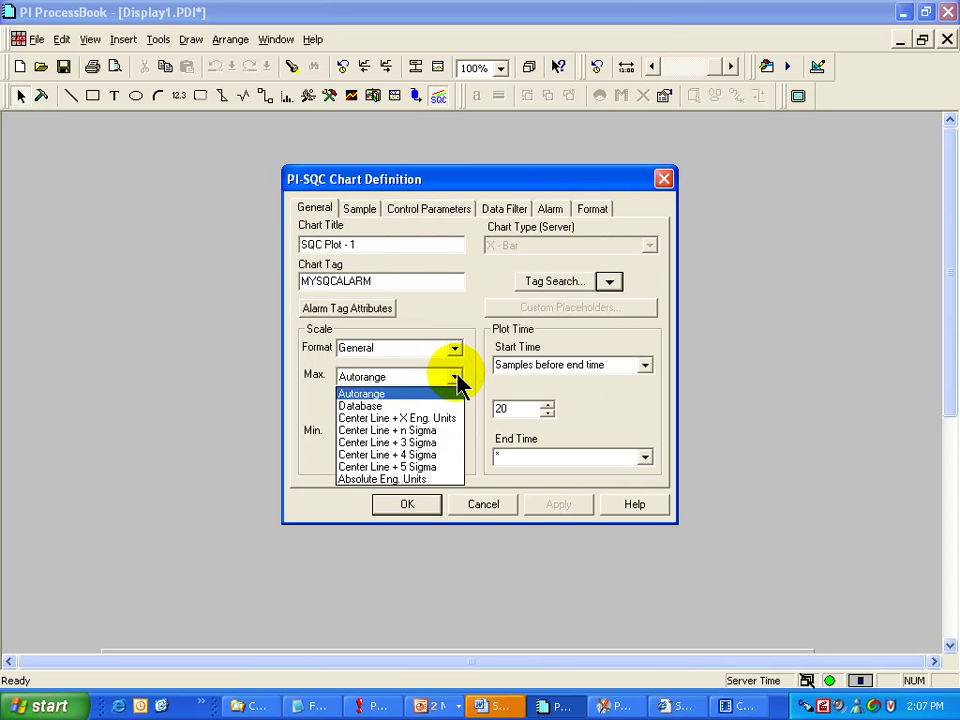
click(393, 455)
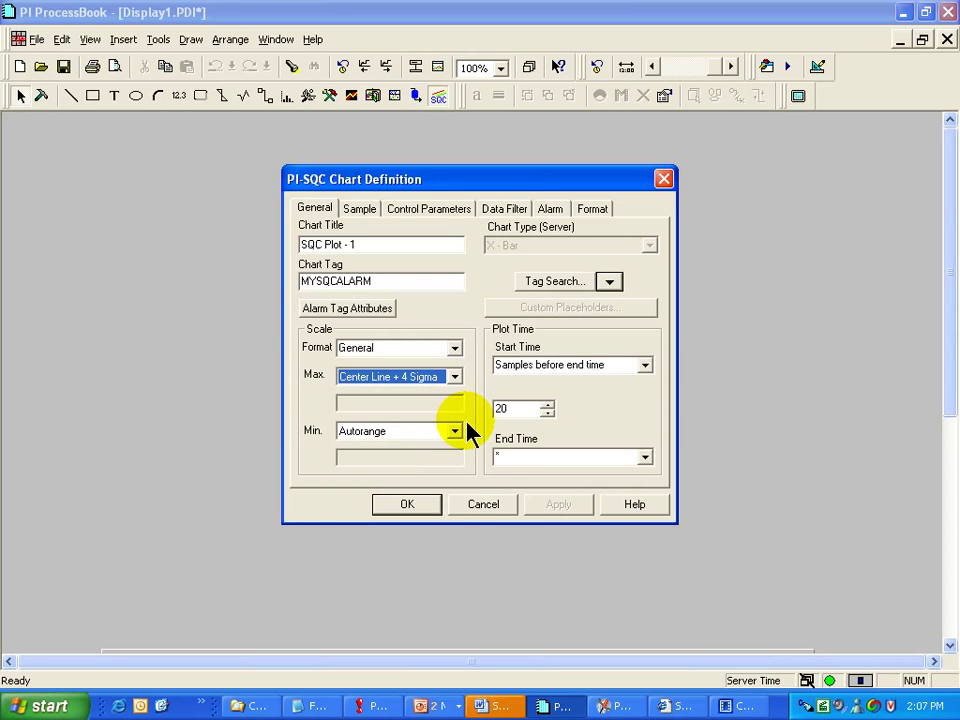
click(455, 431)
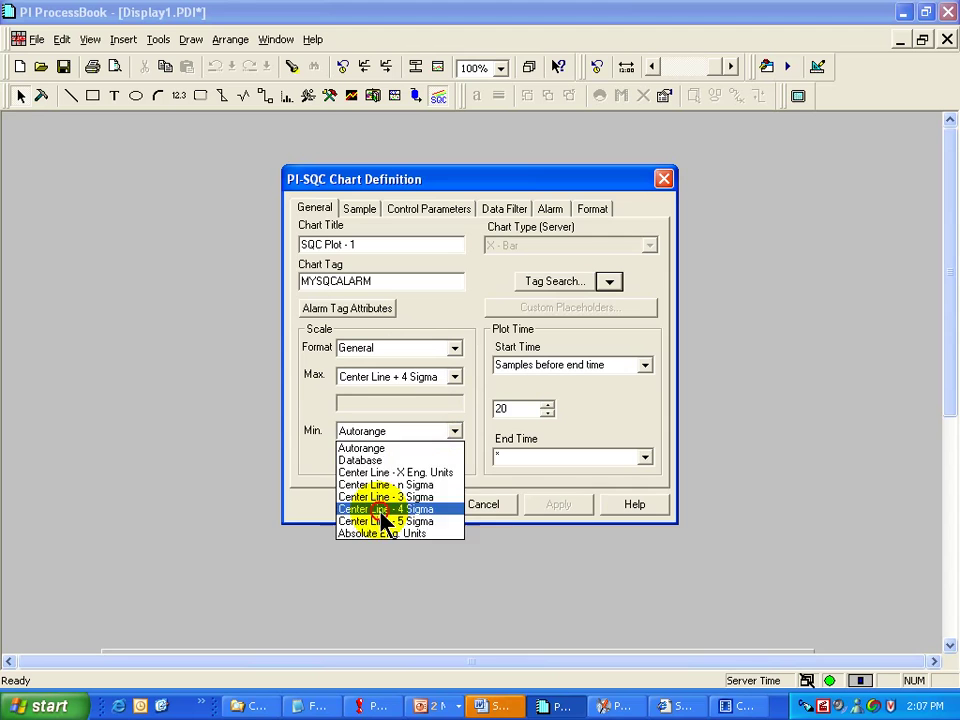
click(386, 509)
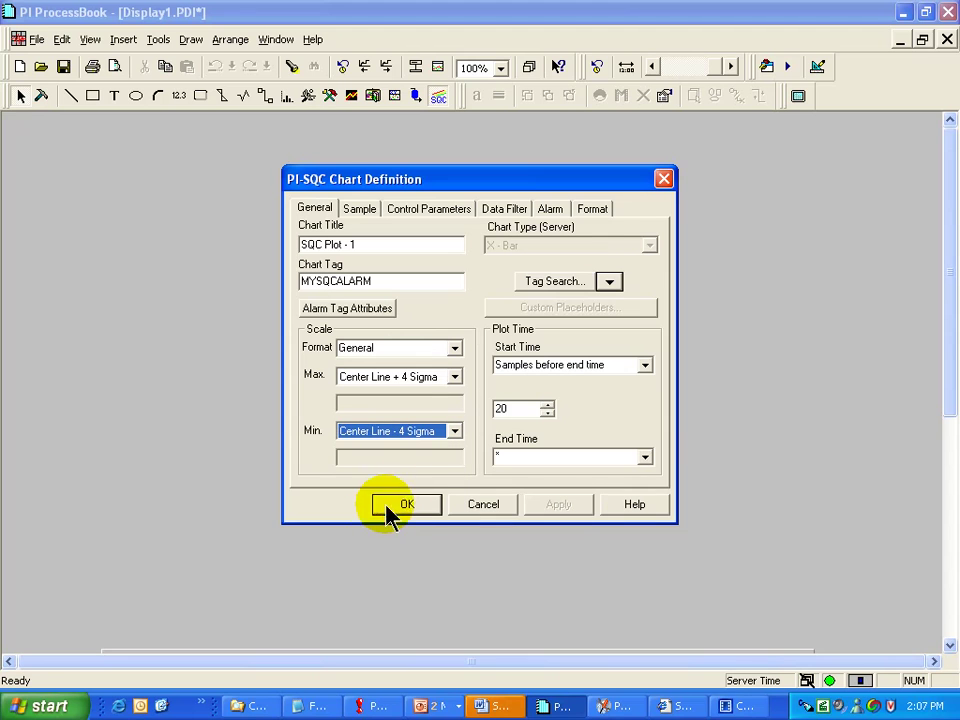
click(645, 365)
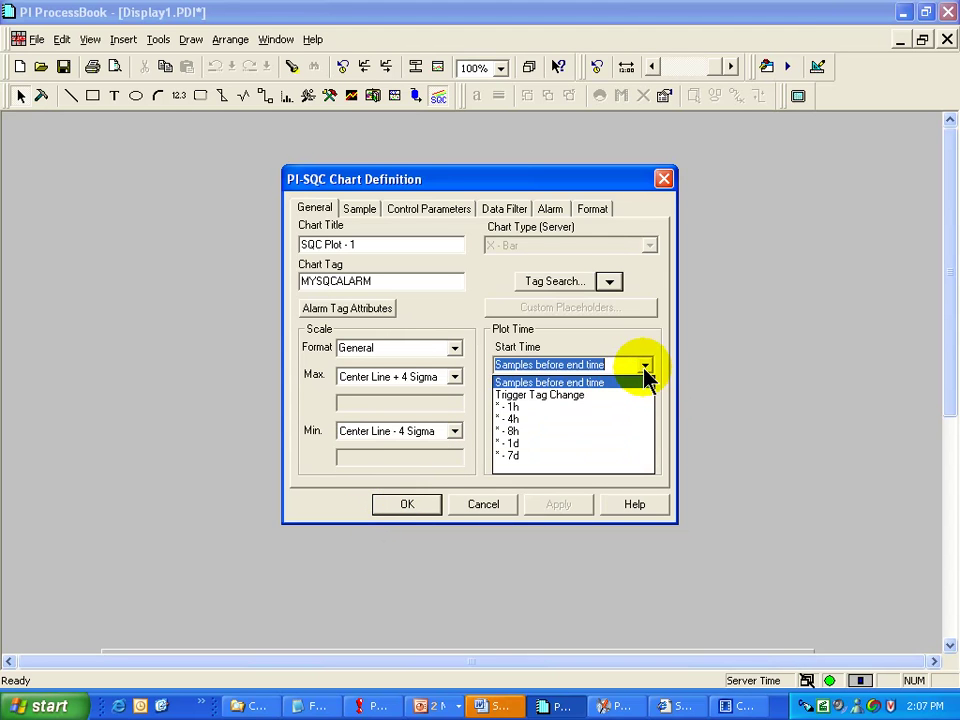
click(531, 408)
click(410, 507)
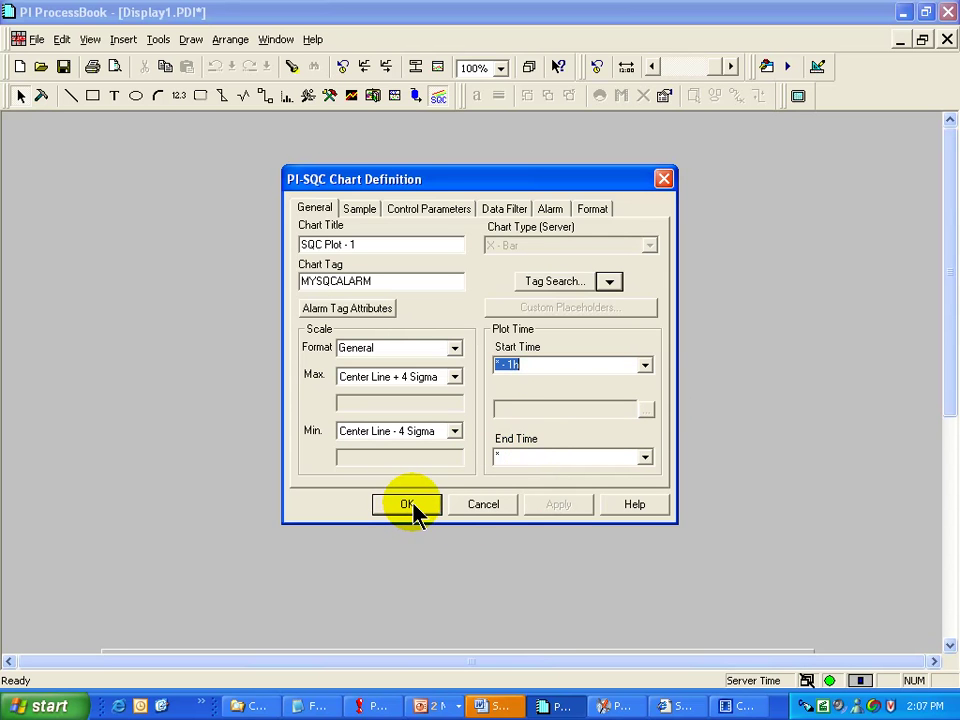
click(412, 505)
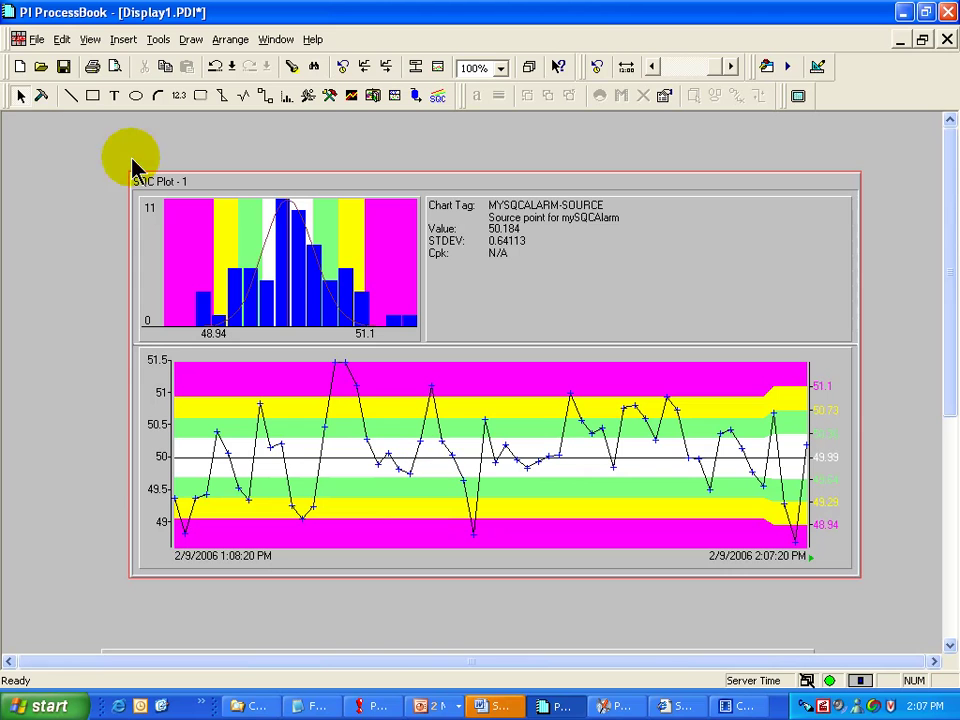
- Zoom the SQC trend into its recent samples, 1:53:20 to 2:07:20 PM
drag(760, 383, 796, 550)
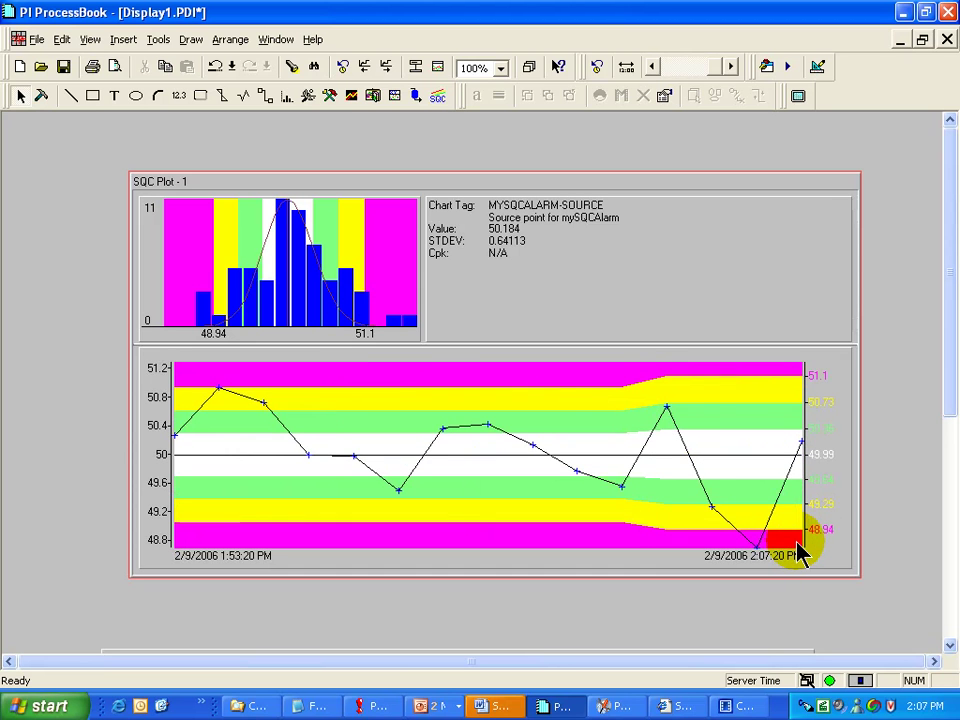